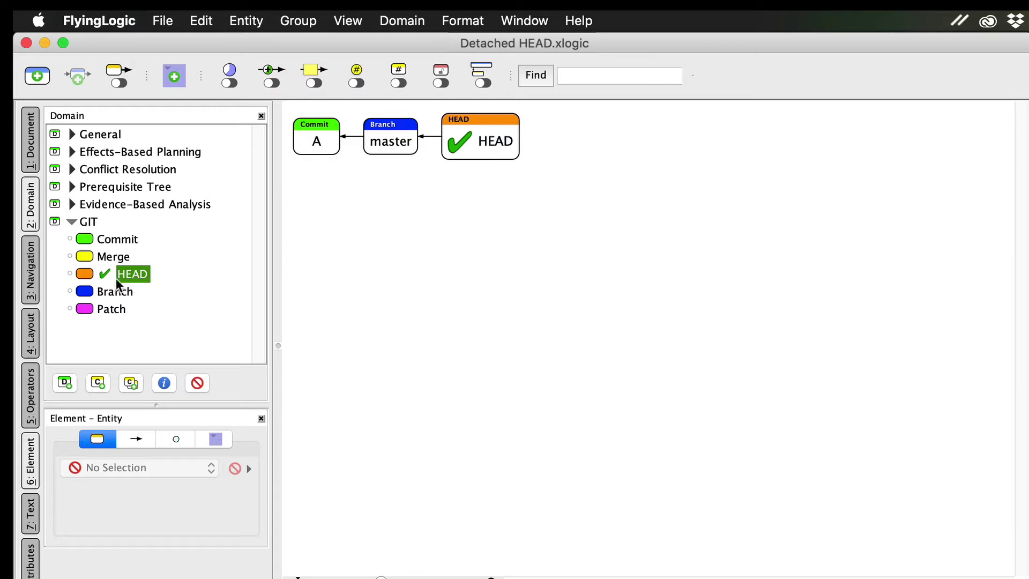
# Step: Insert two new Commit nodes, B and C, on the link between commit A and master
pyautogui.moveTo(86, 239); pyautogui.dragTo(352, 142)
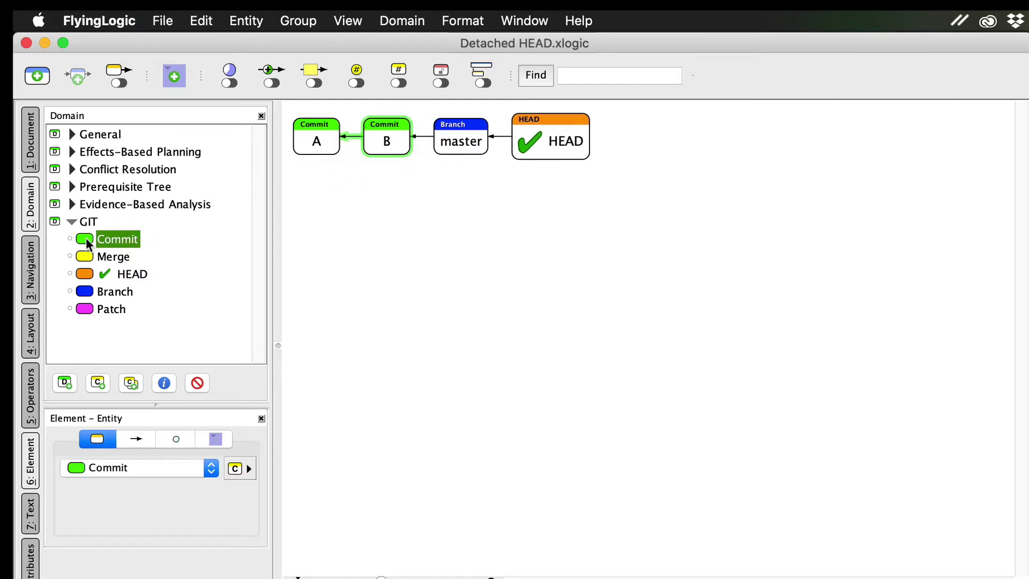
pyautogui.moveTo(87, 240); pyautogui.dragTo(421, 138)
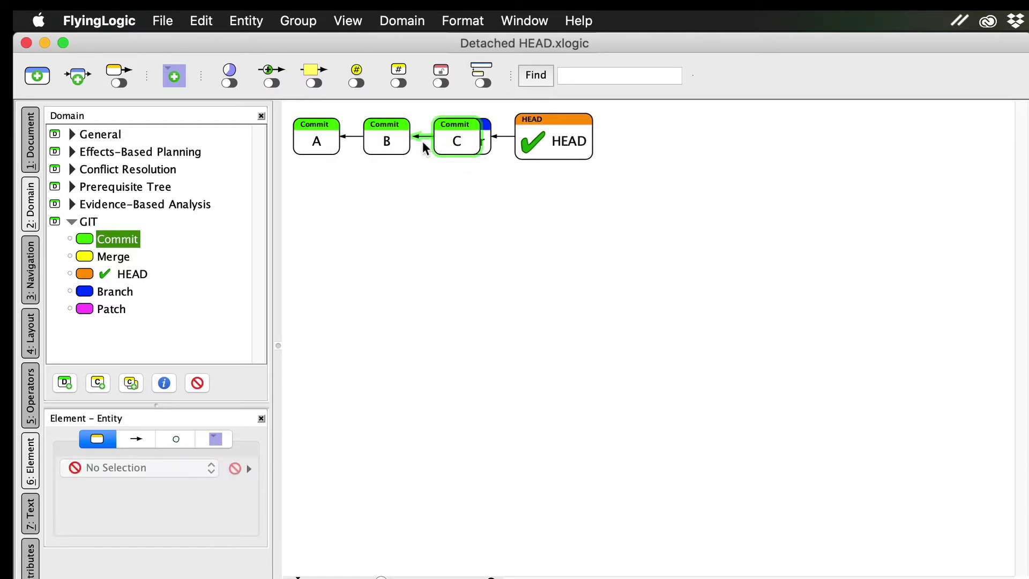
pyautogui.click(402, 214)
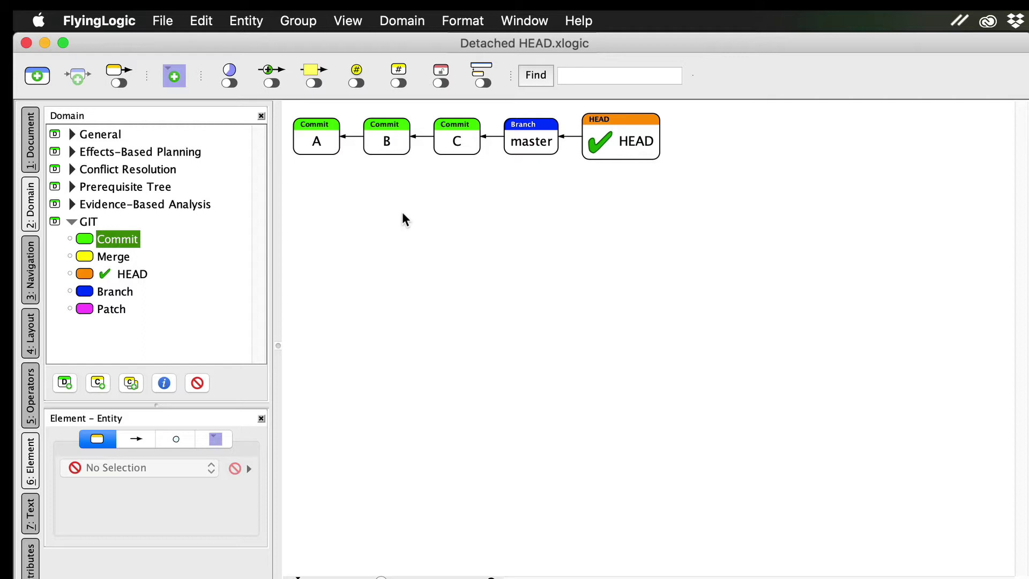
# Step: Add a Branch named 'feature' pointing at commit C and repoint HEAD from master to feature
pyautogui.press('Down')
pyautogui.press('Down')
pyautogui.press('Down')
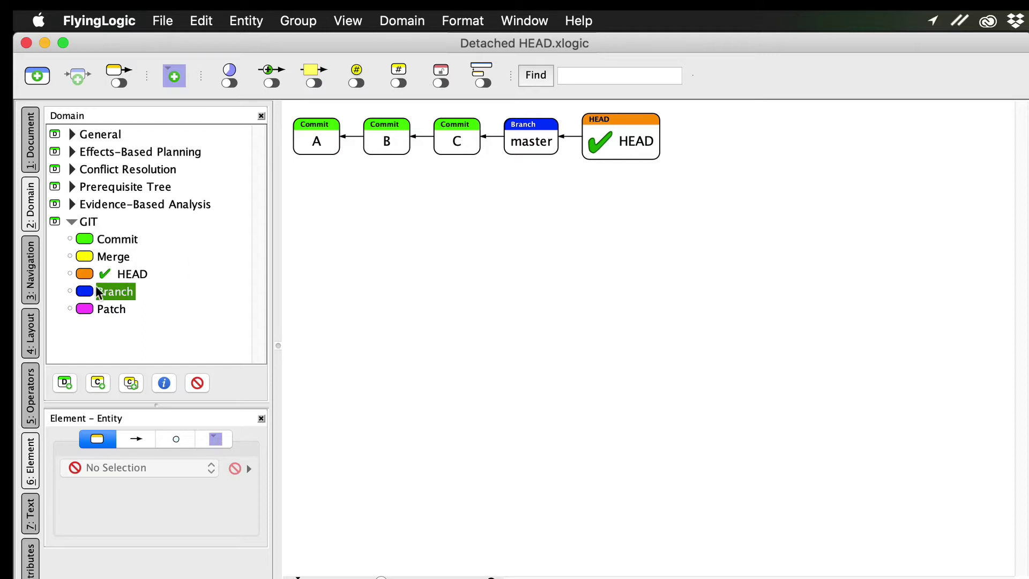
pyautogui.moveTo(87, 291); pyautogui.dragTo(484, 152)
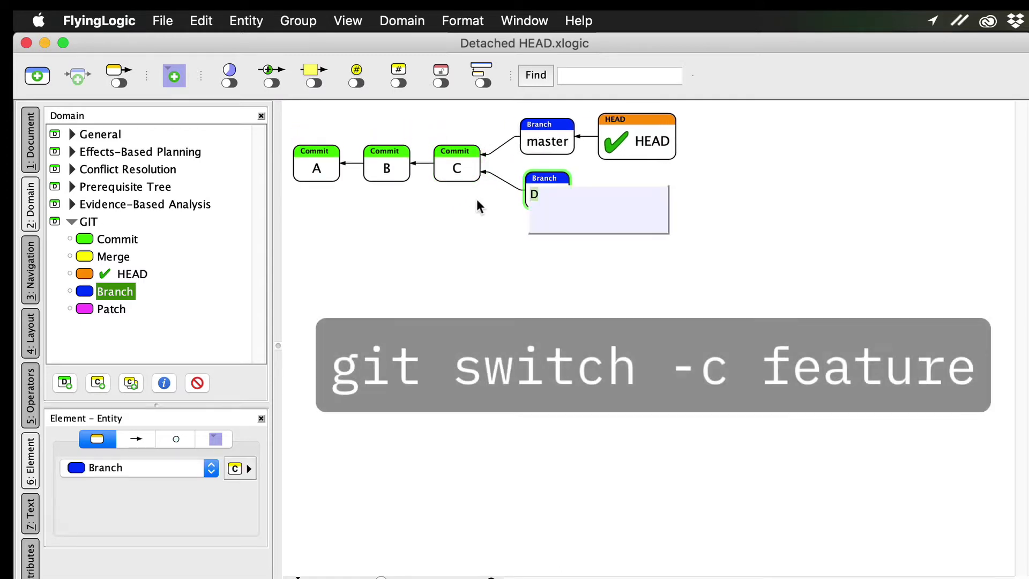
pyautogui.write('feature')
pyautogui.press('Return')
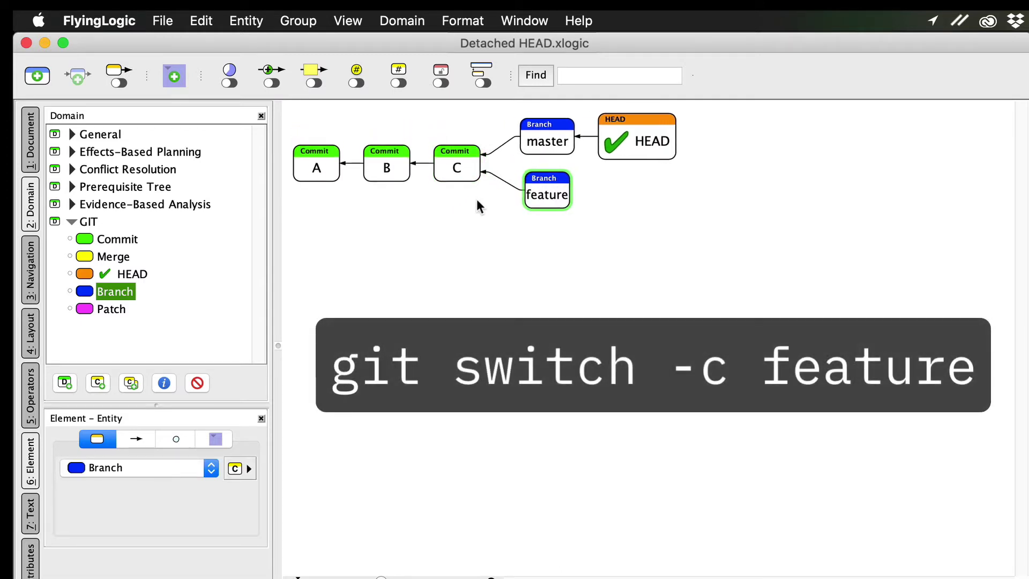
pyautogui.click(585, 136)
pyautogui.moveTo(556, 191); pyautogui.dragTo(556, 191)
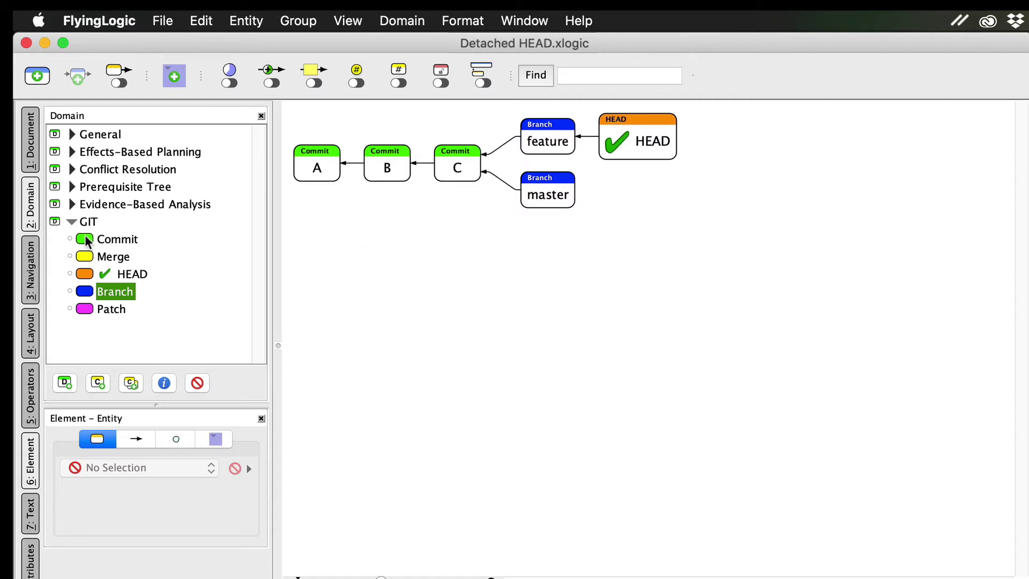
# Step: Insert Commit nodes D and E in sequence on the C–feature link
pyautogui.moveTo(85, 241); pyautogui.dragTo(503, 150)
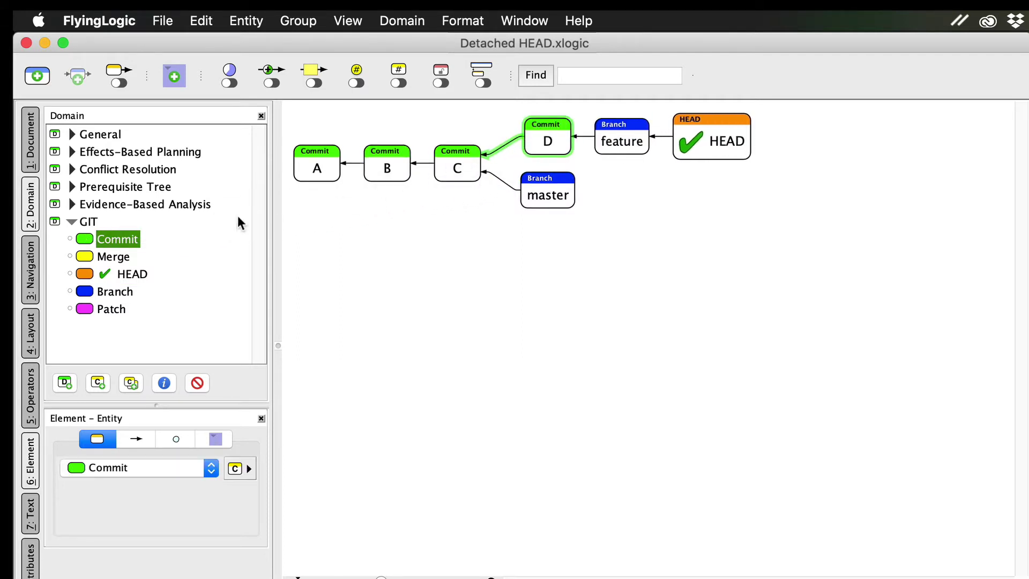
pyautogui.moveTo(85, 239); pyautogui.dragTo(583, 144)
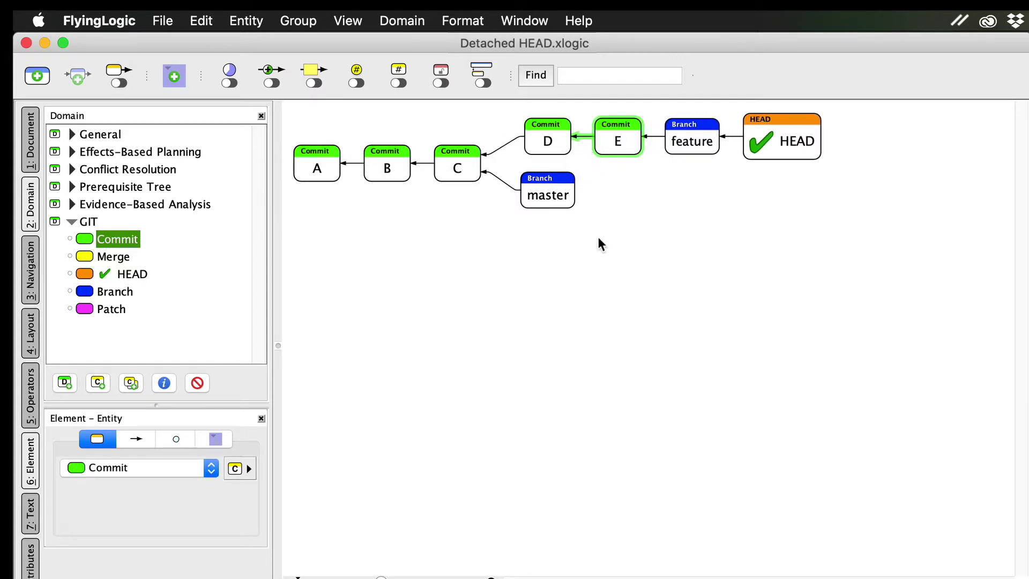
pyautogui.click(562, 263)
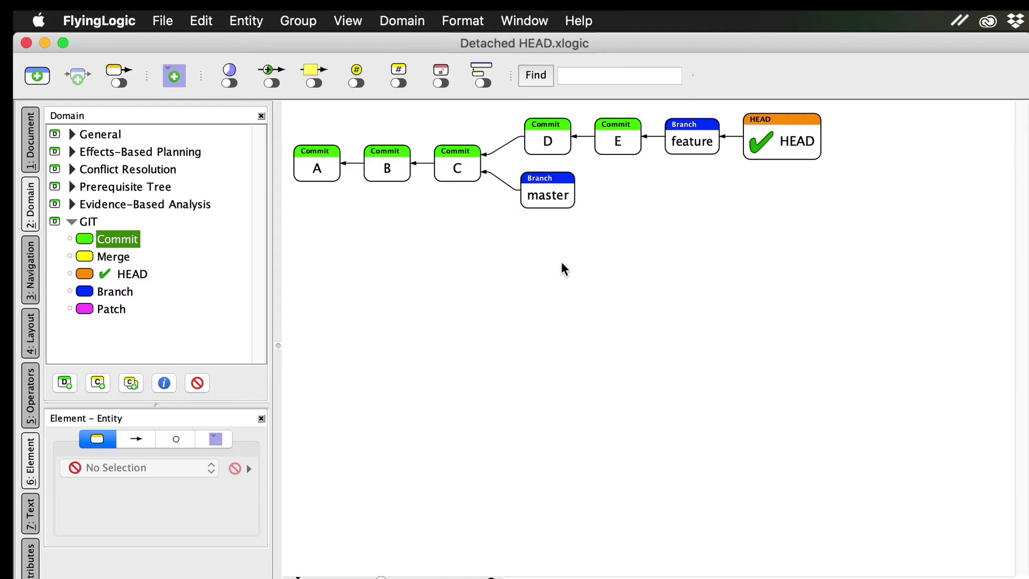
# Step: Annotate the B–C link with the note 'Deleted some files here.'
pyautogui.click(422, 163)
pyautogui.rightClick(423, 164)
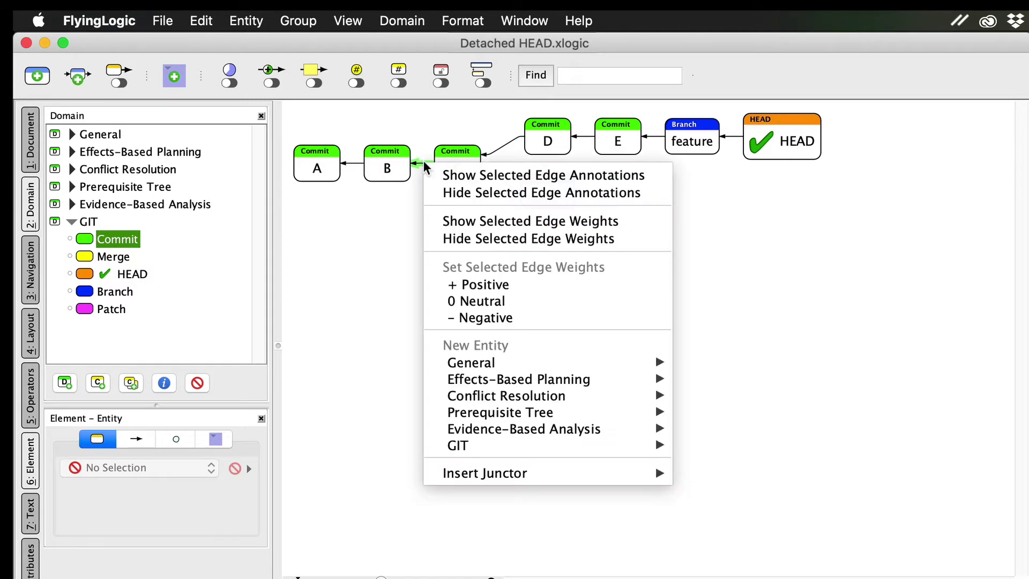
pyautogui.click(435, 173)
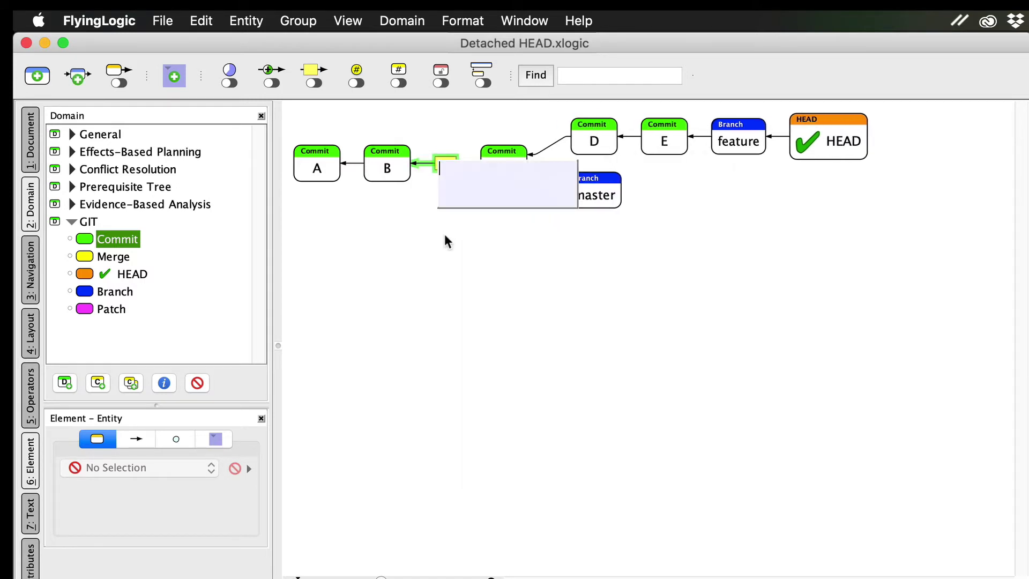
pyautogui.write('Deleted some files here.')
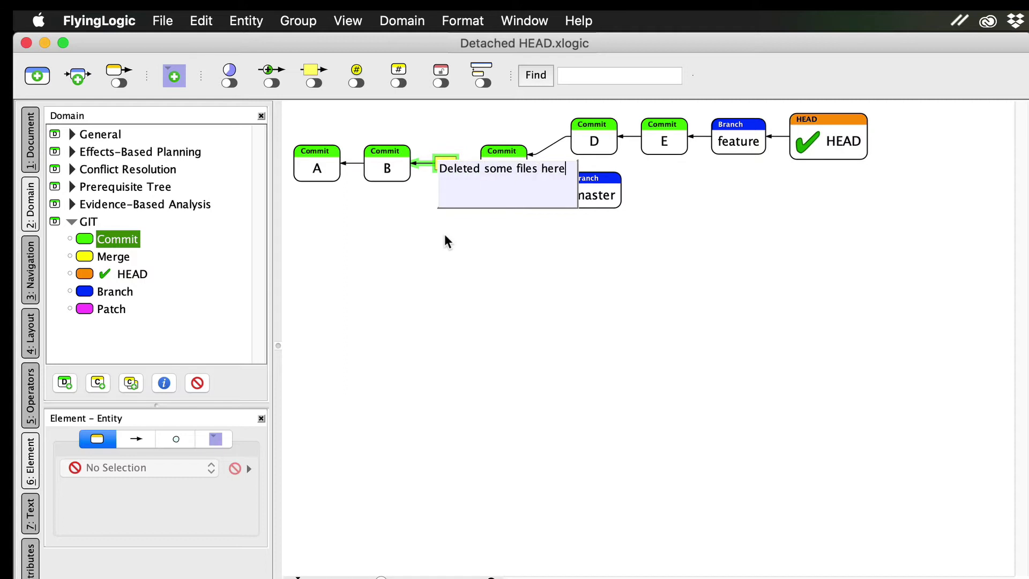
pyautogui.press('Return')
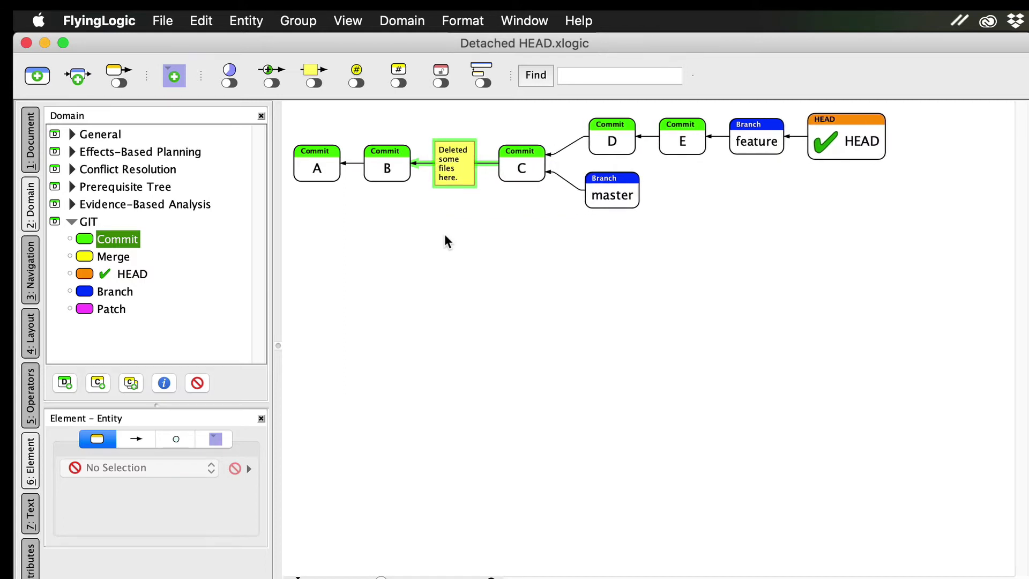
pyautogui.click(445, 235)
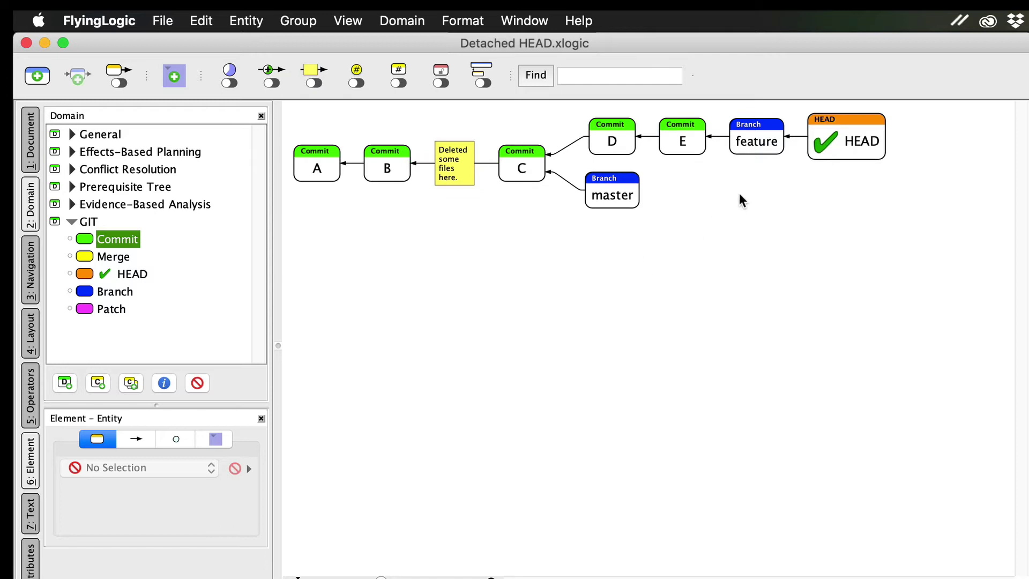
# Step: Move HEAD's link end from the feature branch onto commit B
pyautogui.moveTo(775, 142); pyautogui.dragTo(393, 174)
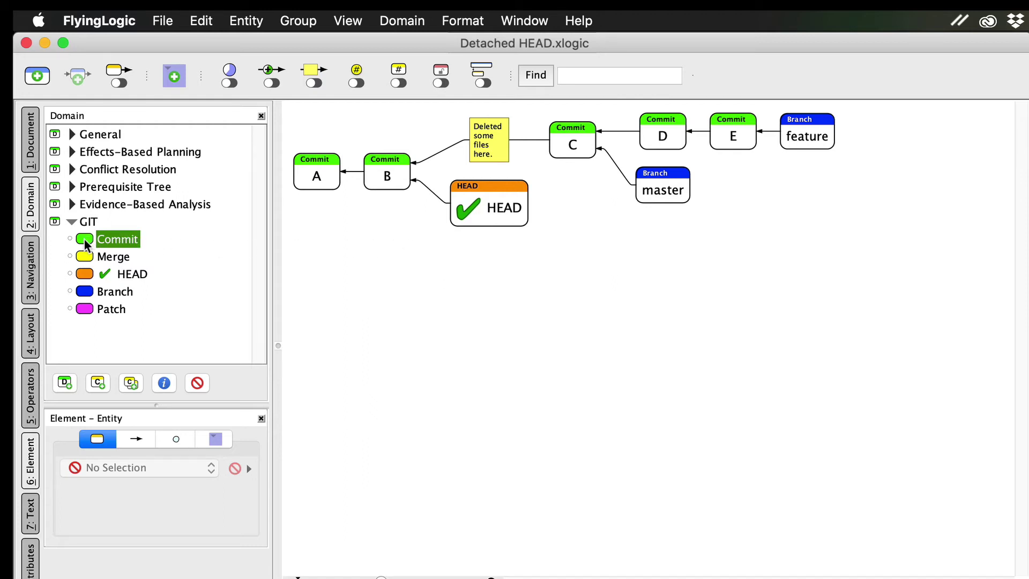
# Step: Add Commit nodes F and G on the B–HEAD link, then reattach HEAD to feature
pyautogui.moveTo(84, 239); pyautogui.dragTo(428, 194)
pyautogui.moveTo(108, 241); pyautogui.dragTo(511, 207)
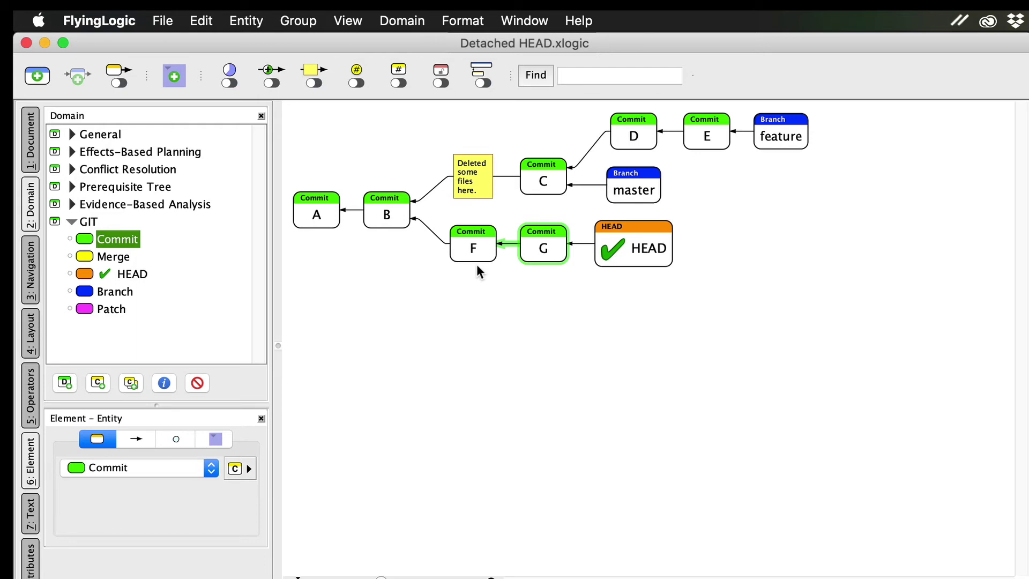
pyautogui.click(461, 289)
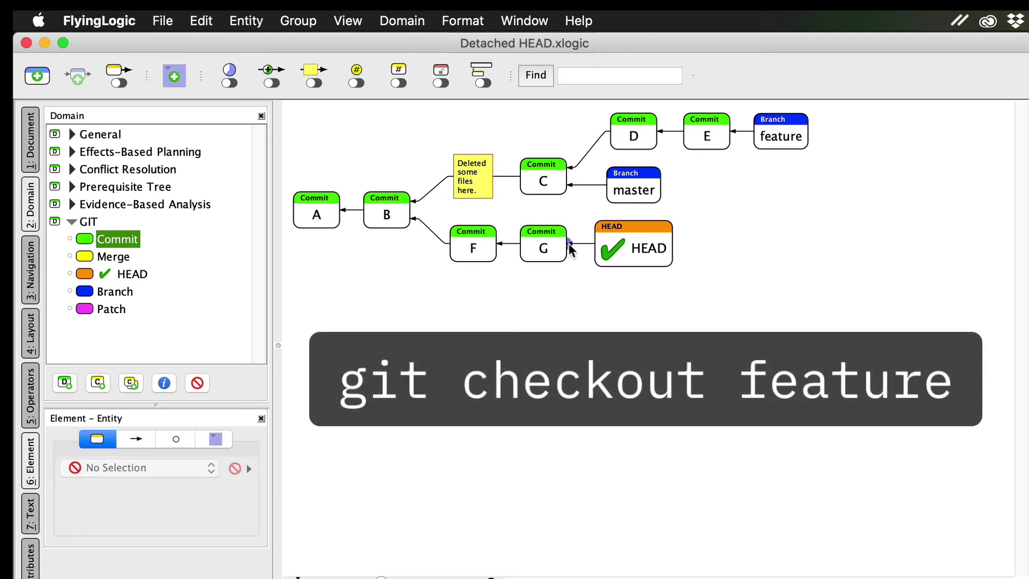
pyautogui.moveTo(569, 247); pyautogui.dragTo(788, 137)
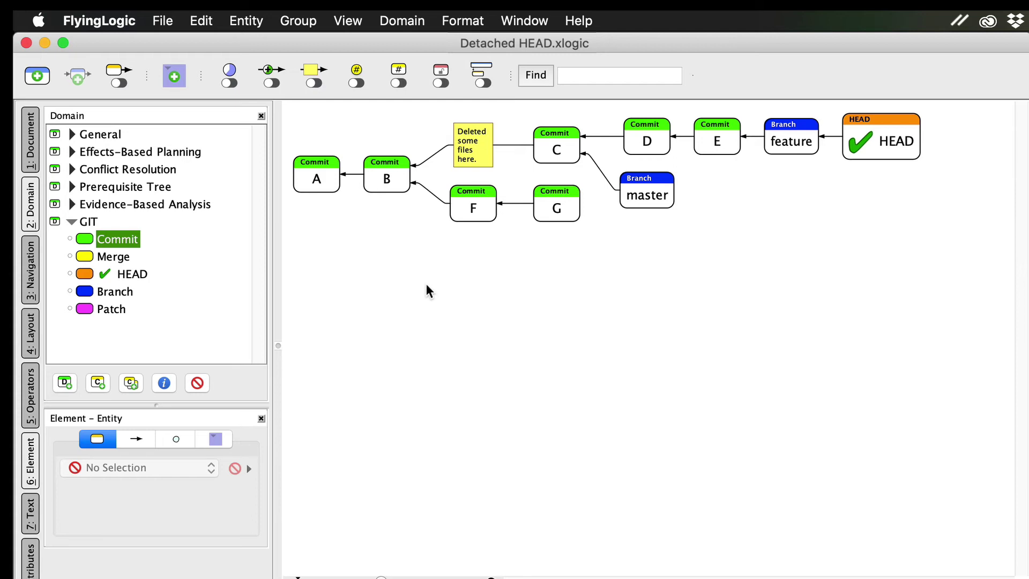
# Step: Group commits F and G as 'Detached commits' and collapse the group
pyautogui.click(476, 206)
pyautogui.keyDown('shift'); pyautogui.click(555, 209); pyautogui.keyUp('shift')
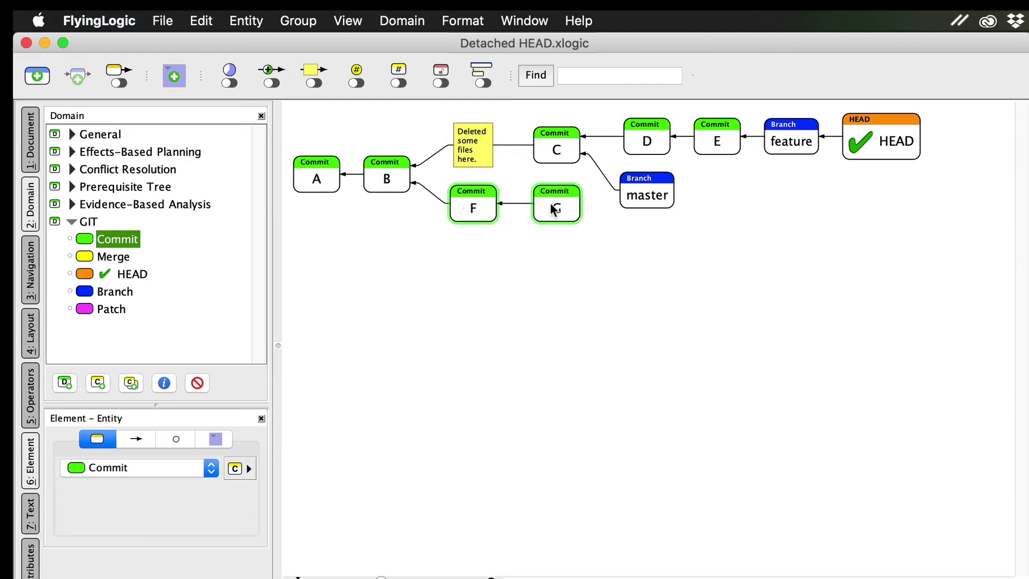
pyautogui.press('super+g')
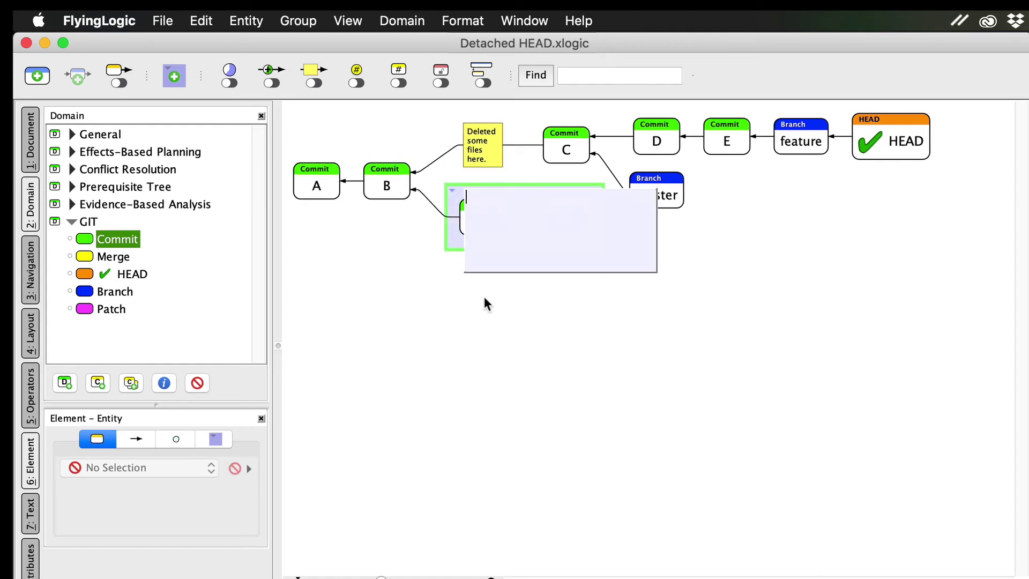
pyautogui.write('Detached commits')
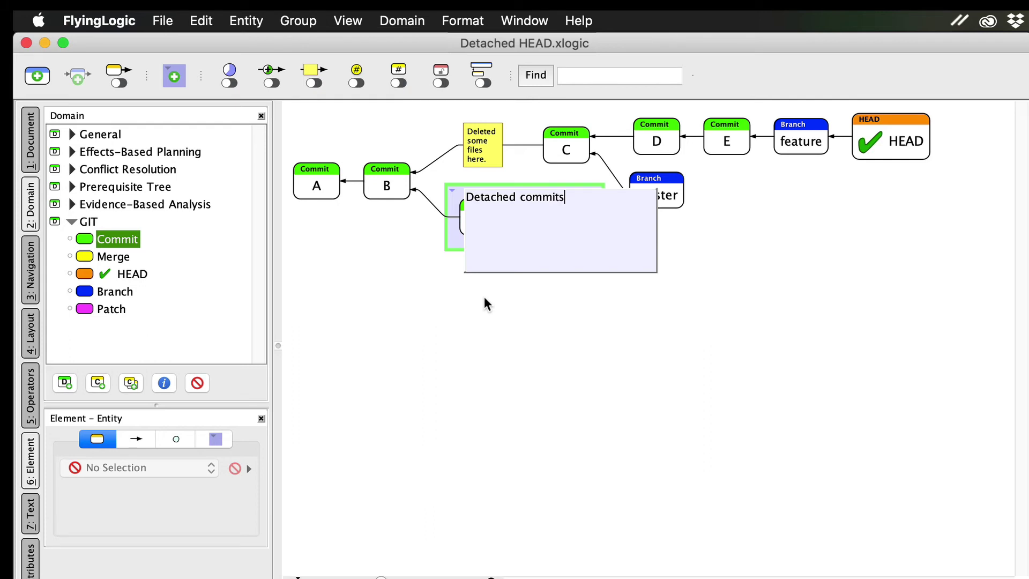
pyautogui.press('Return')
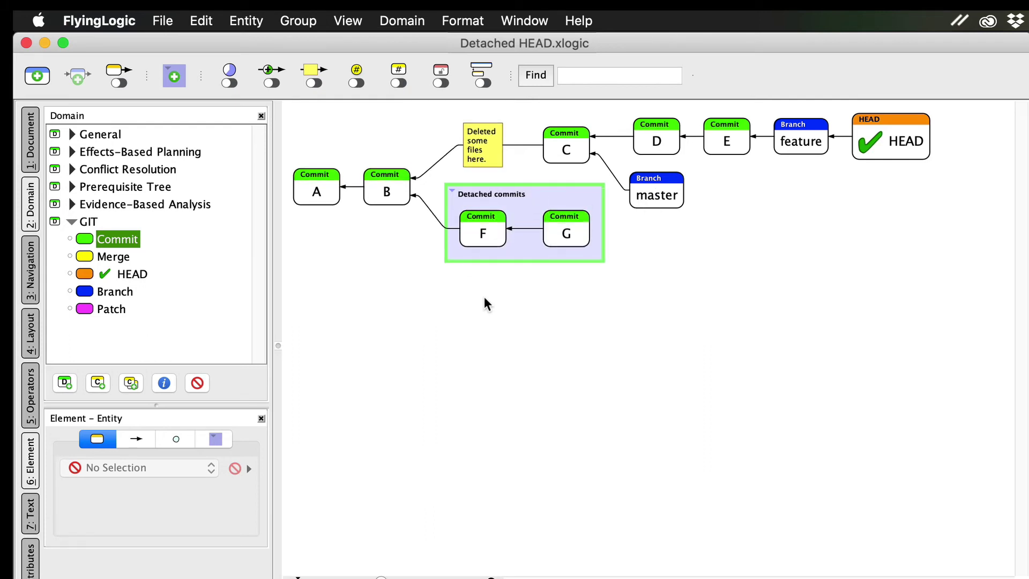
pyautogui.click(453, 191)
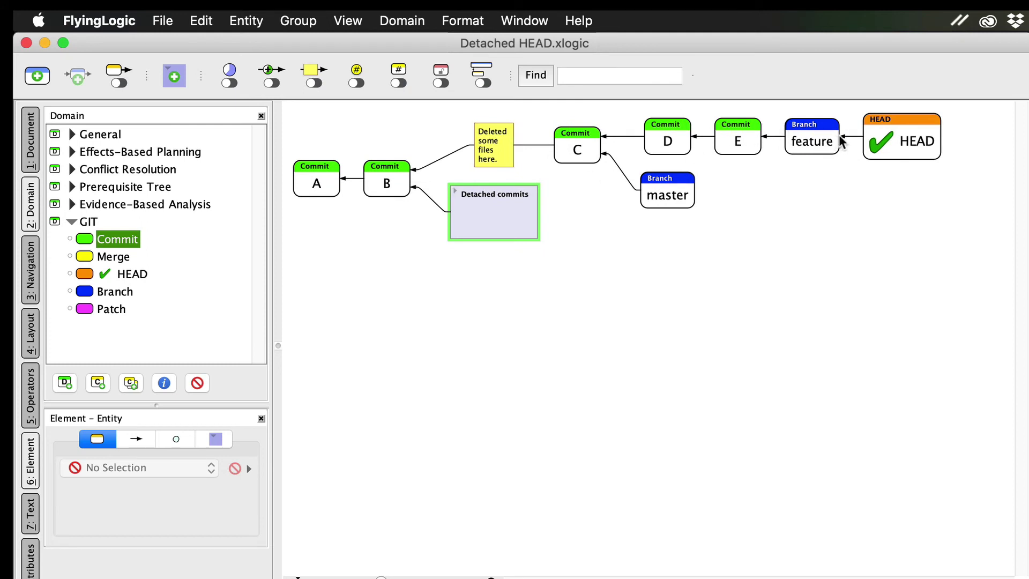
# Step: Point HEAD at commit E and insert a new commit H between E and HEAD
pyautogui.moveTo(840, 141); pyautogui.dragTo(744, 143)
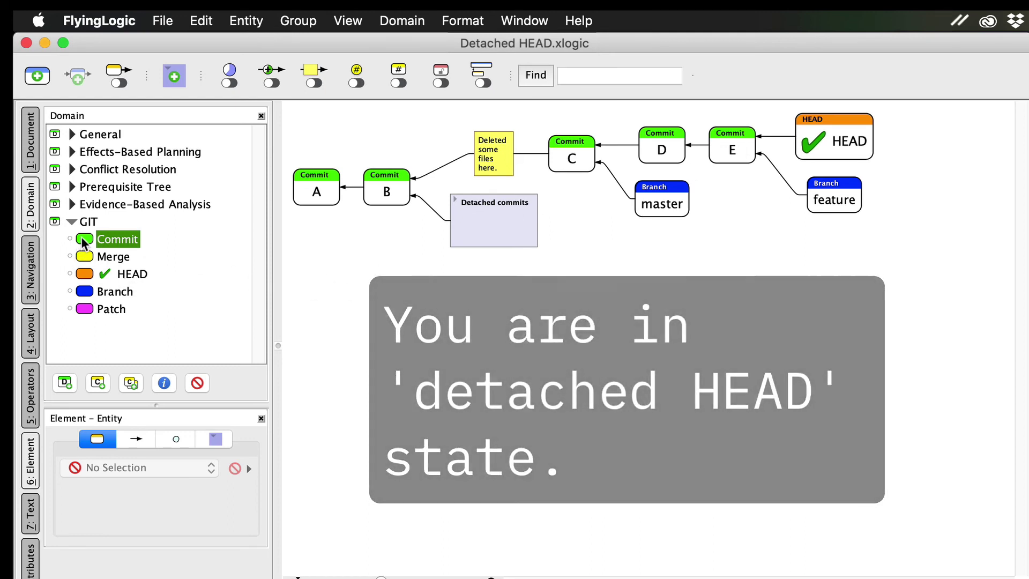
pyautogui.moveTo(86, 239); pyautogui.dragTo(776, 140)
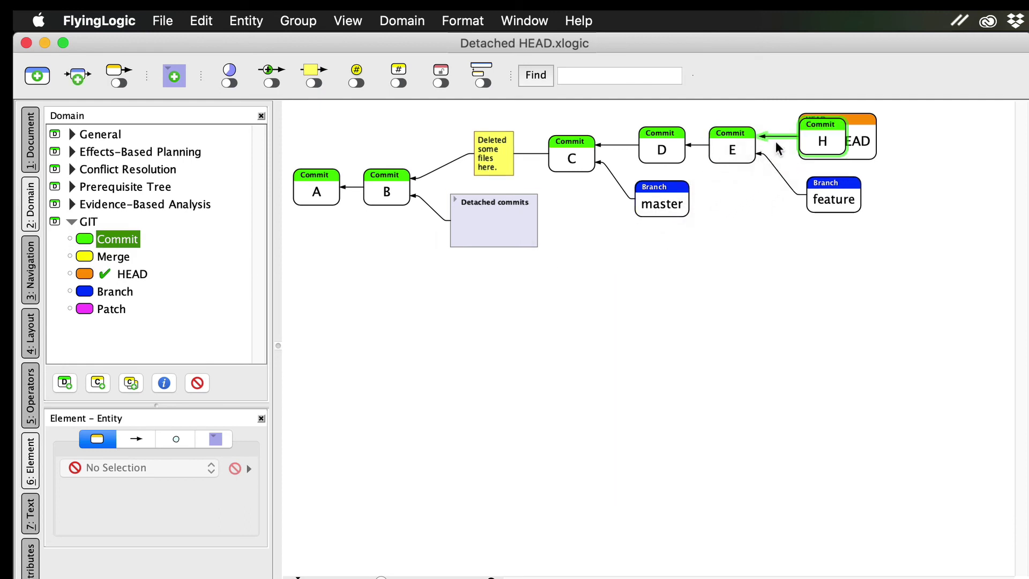
pyautogui.click(626, 279)
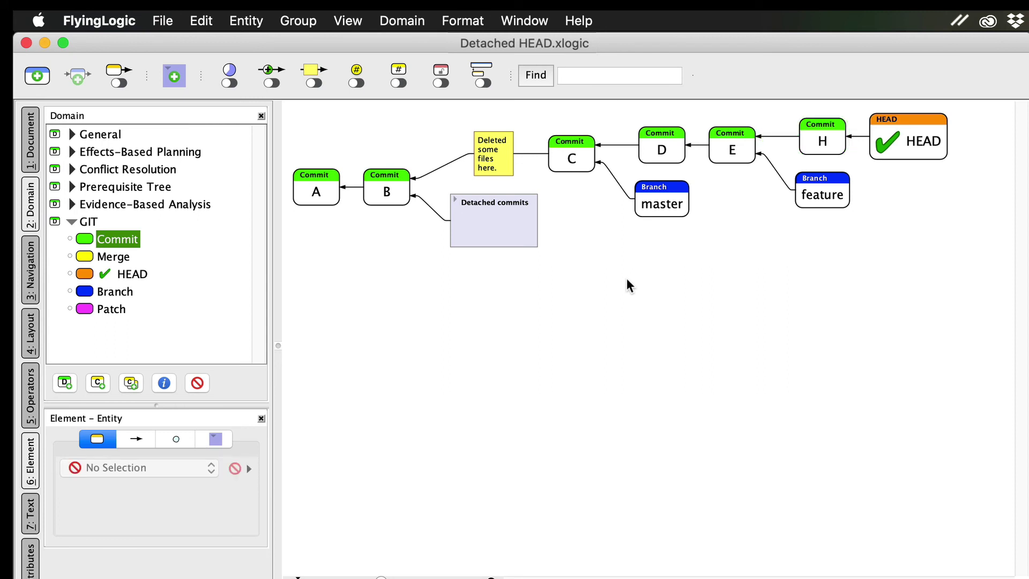